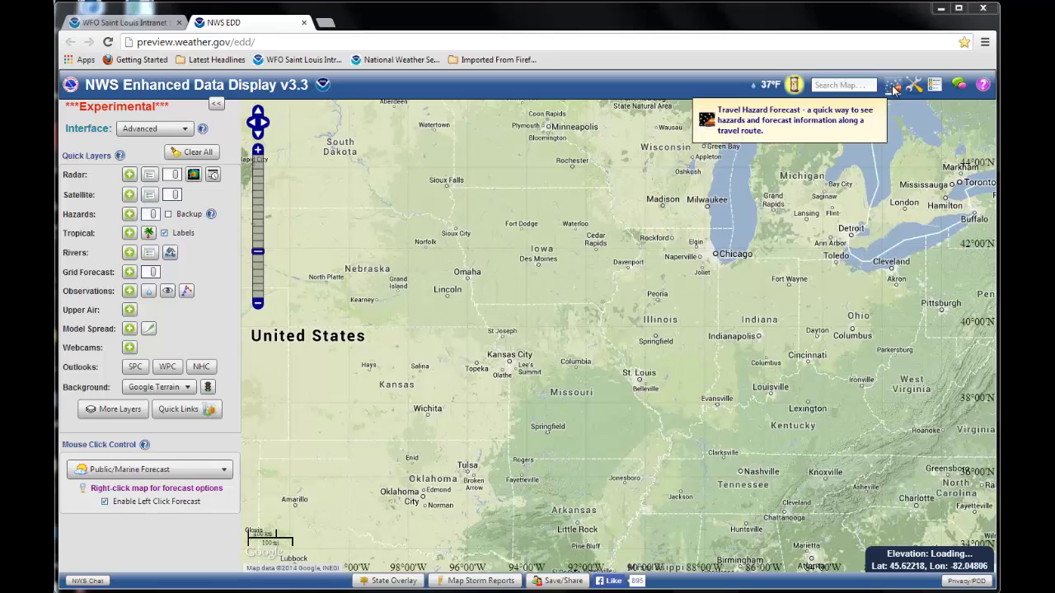
Open the Travel Hazard Forecast tool from the top toolbar
{"action": "left_click", "coordinate": [893, 87]}
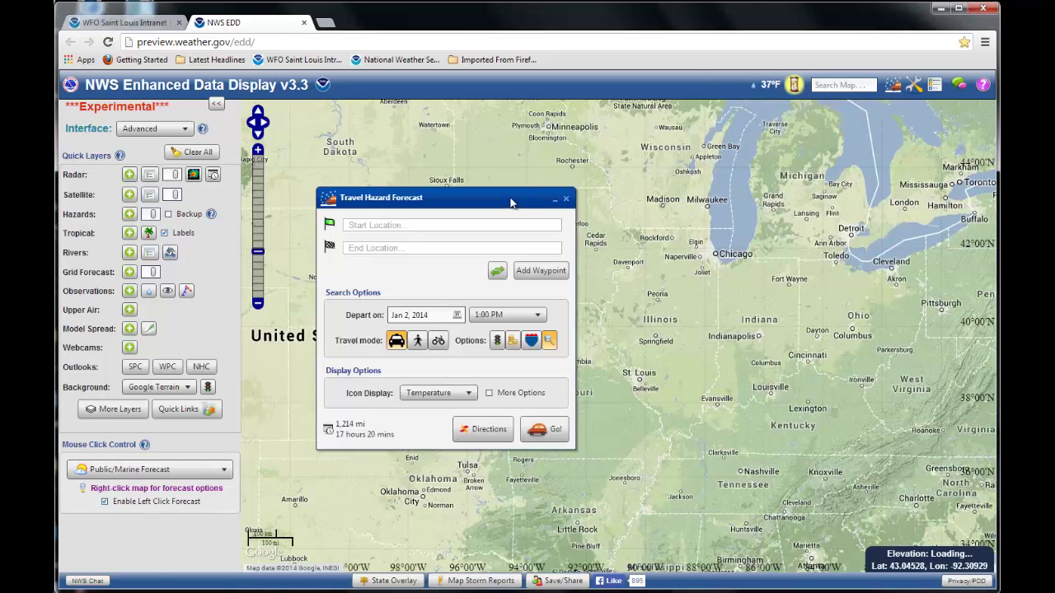
Plan a route with start location Saint Louis, MO and destination Chicago, IL
{"action": "left_click", "coordinate": [414, 225]}
{"action": "type", "text": "Sa"}
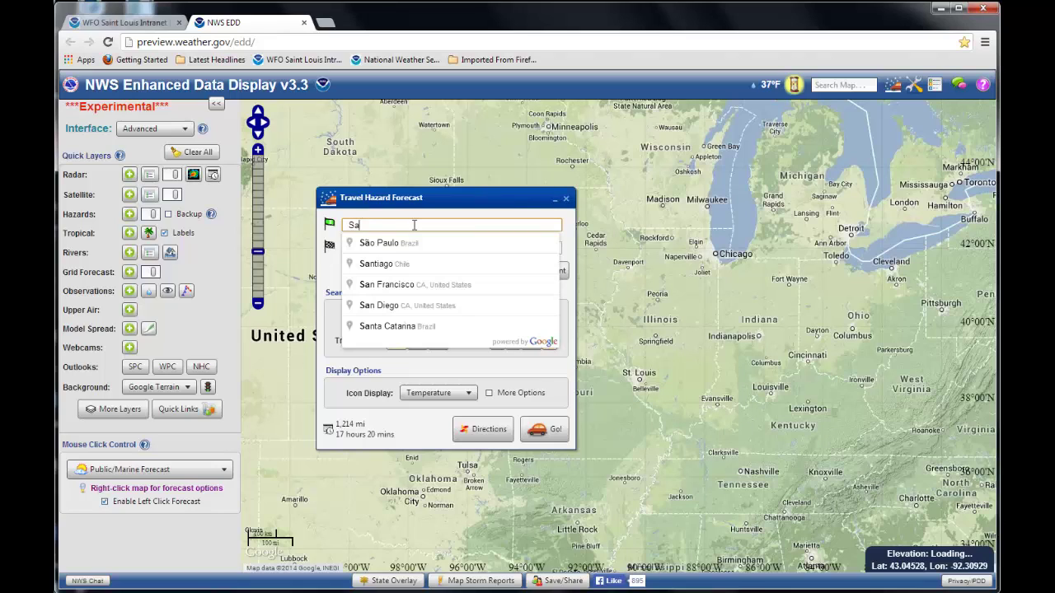
{"action": "type", "text": "int L"}
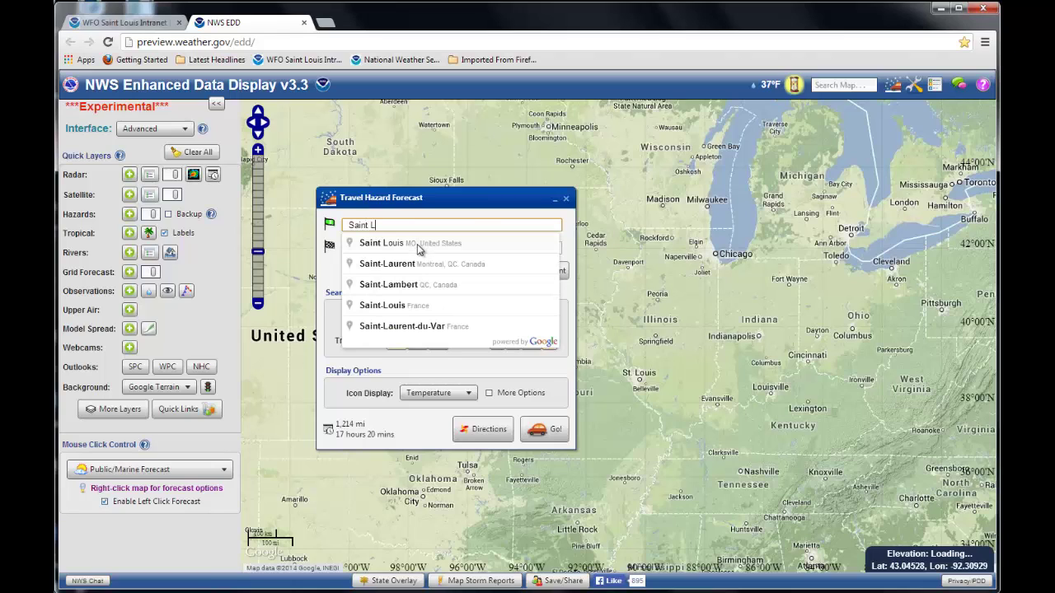
{"action": "left_click", "coordinate": [419, 244]}
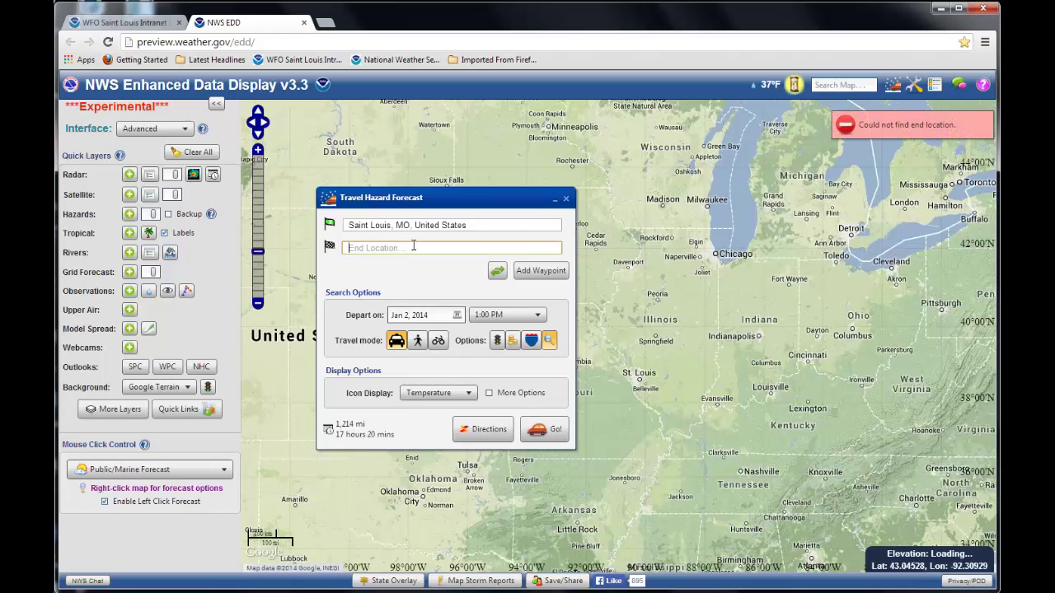
{"action": "type", "text": "Chica"}
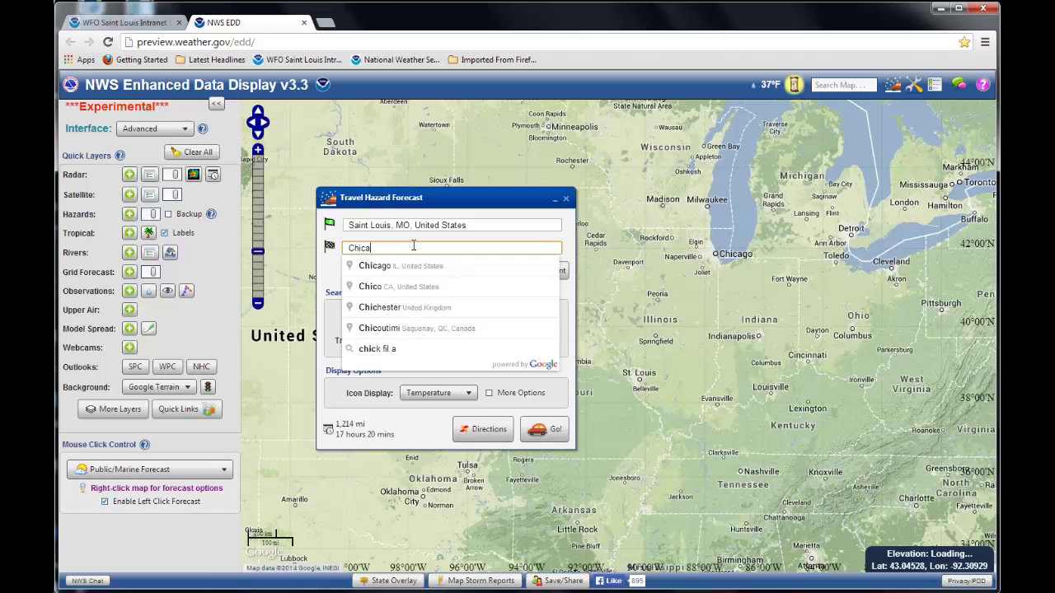
{"action": "left_click", "coordinate": [384, 266]}
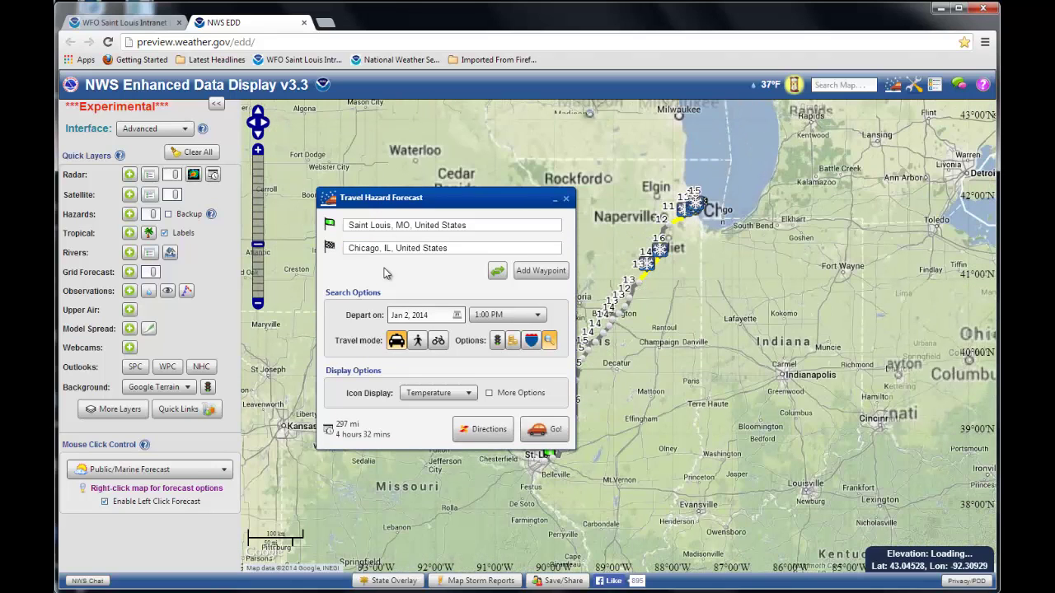
Move the forecast panel to the left edge, then zoom and pan onto the central Illinois route
{"action": "left_click_drag", "start_coordinate": [458, 199], "coordinate": [180, 215]}
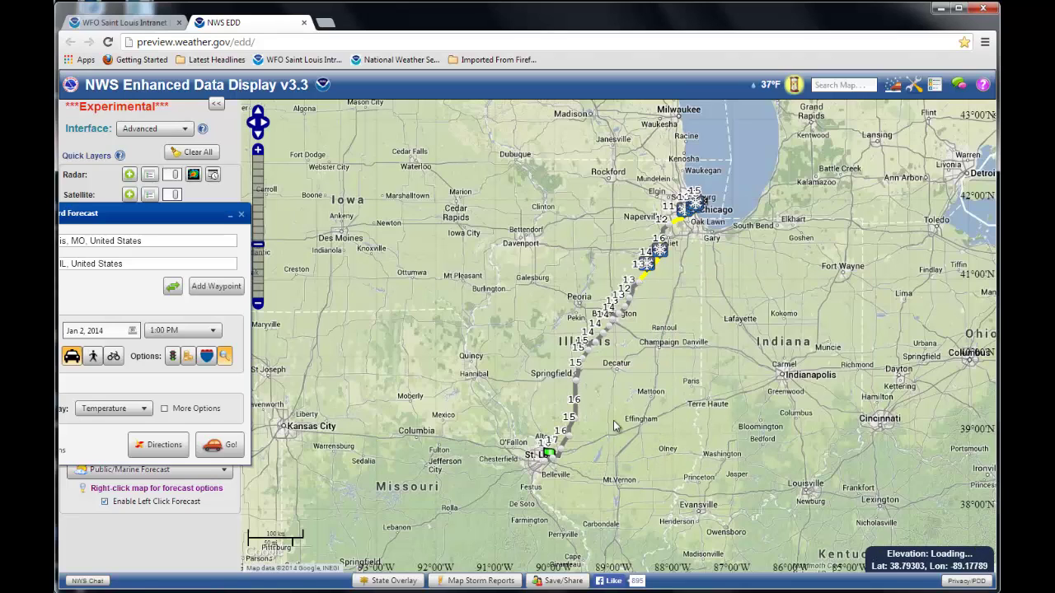
{"action": "left_click", "coordinate": [258, 151]}
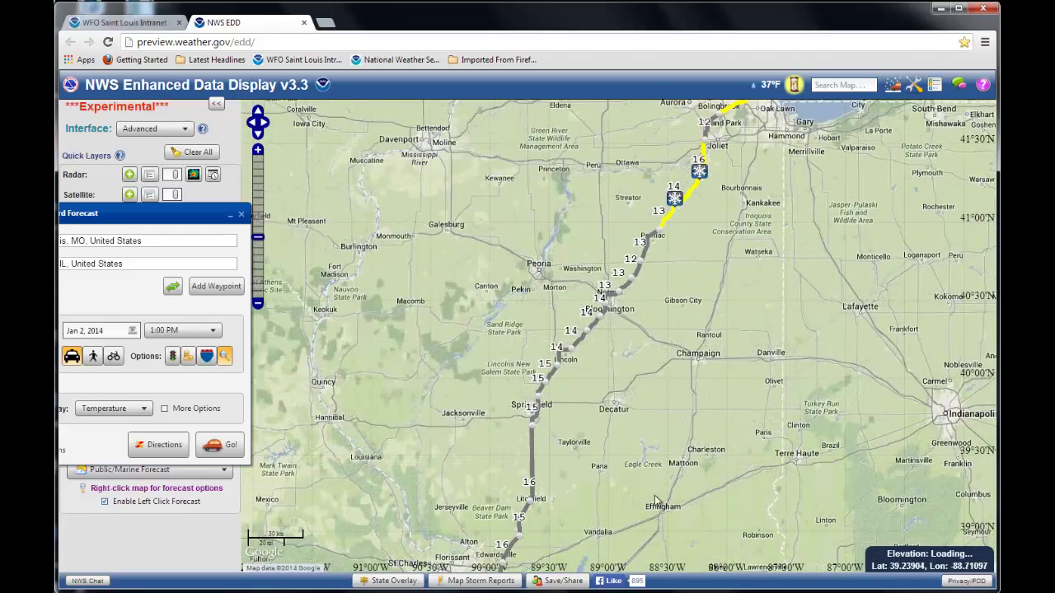
{"action": "left_click_drag", "start_coordinate": [661, 511], "coordinate": [697, 387]}
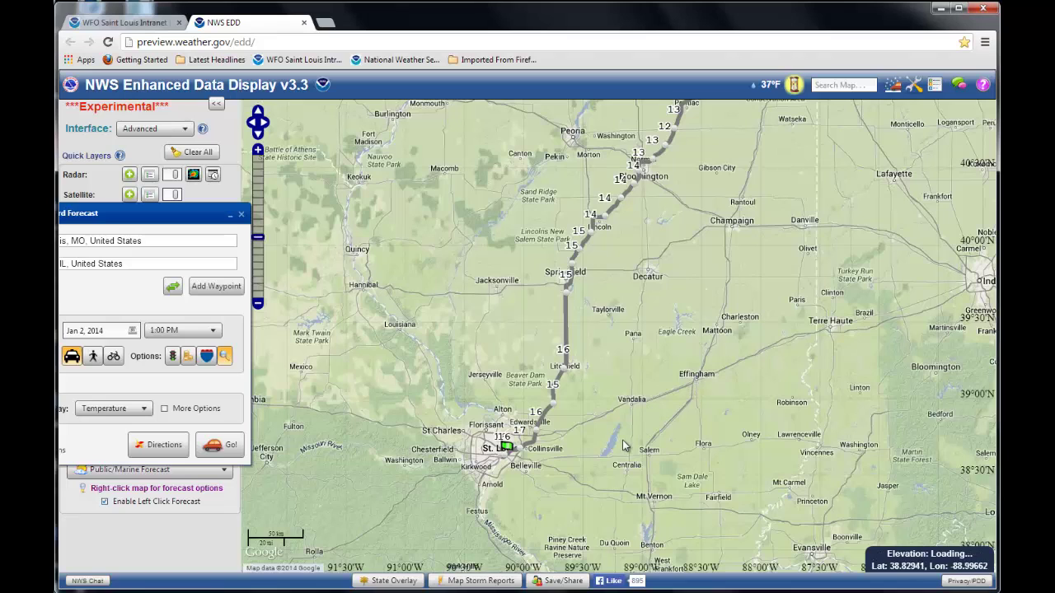
Check route-point forecasts near Litchfield and Springfield: 3:13 PM arrival, 15 °F, 16 mph wind
{"action": "mouse_move", "coordinate": [565, 371]}
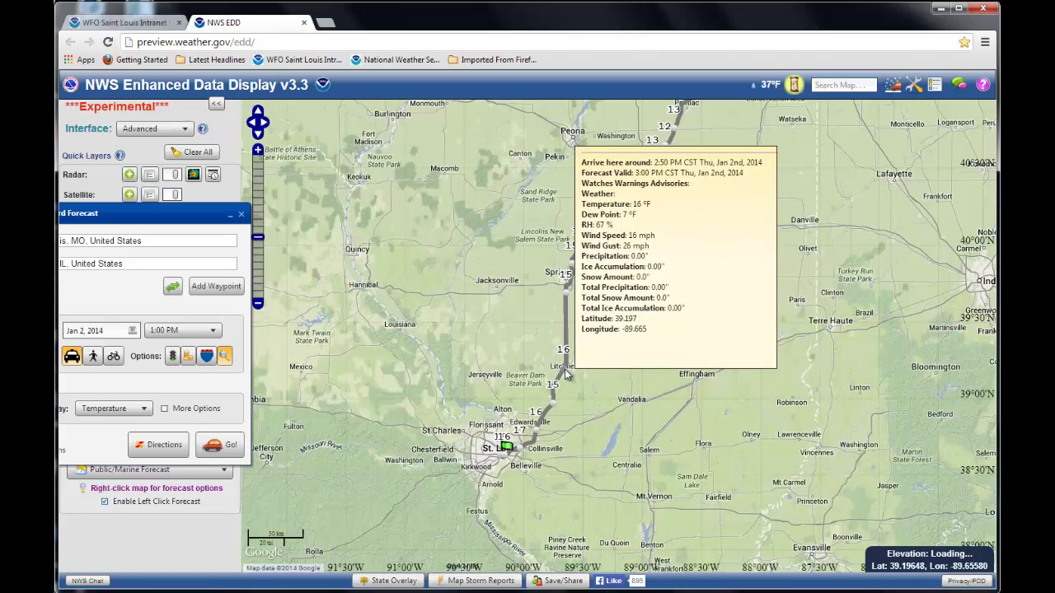
{"action": "mouse_move", "coordinate": [552, 412]}
{"action": "mouse_move", "coordinate": [574, 276]}
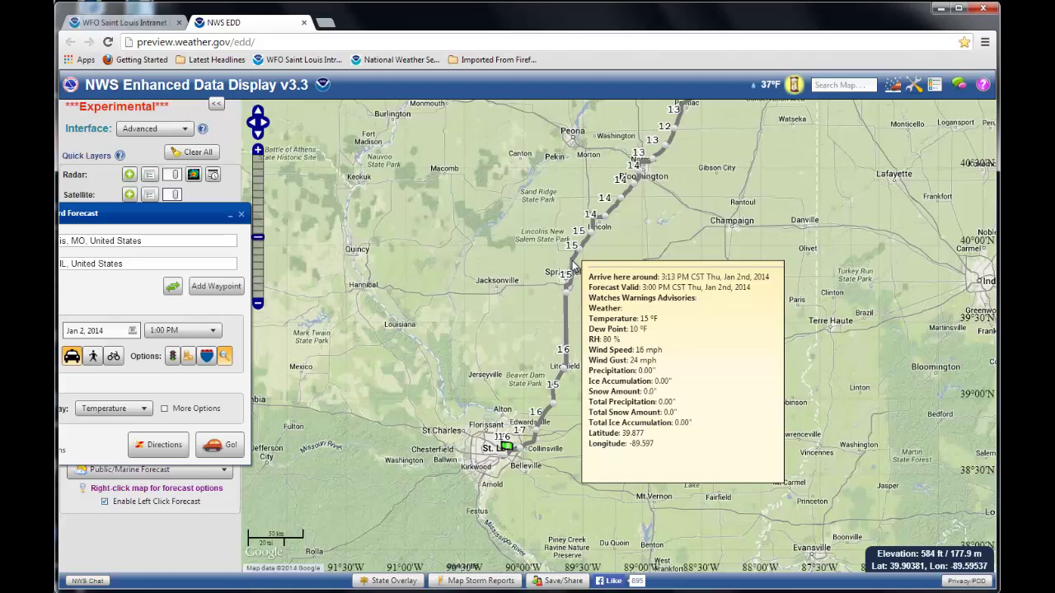
Pan north toward Chicago and expand the snow hazard details: moderate snow showers, 13 °F, 3.5" snow
{"action": "left_click_drag", "start_coordinate": [706, 219], "coordinate": [668, 323]}
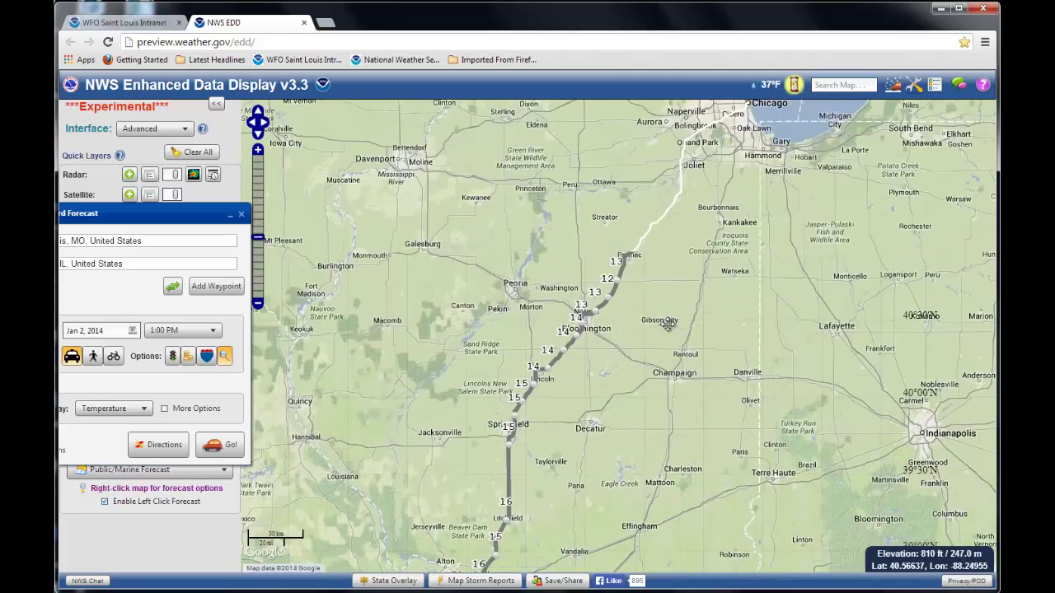
{"action": "left_click_drag", "start_coordinate": [755, 244], "coordinate": [698, 326]}
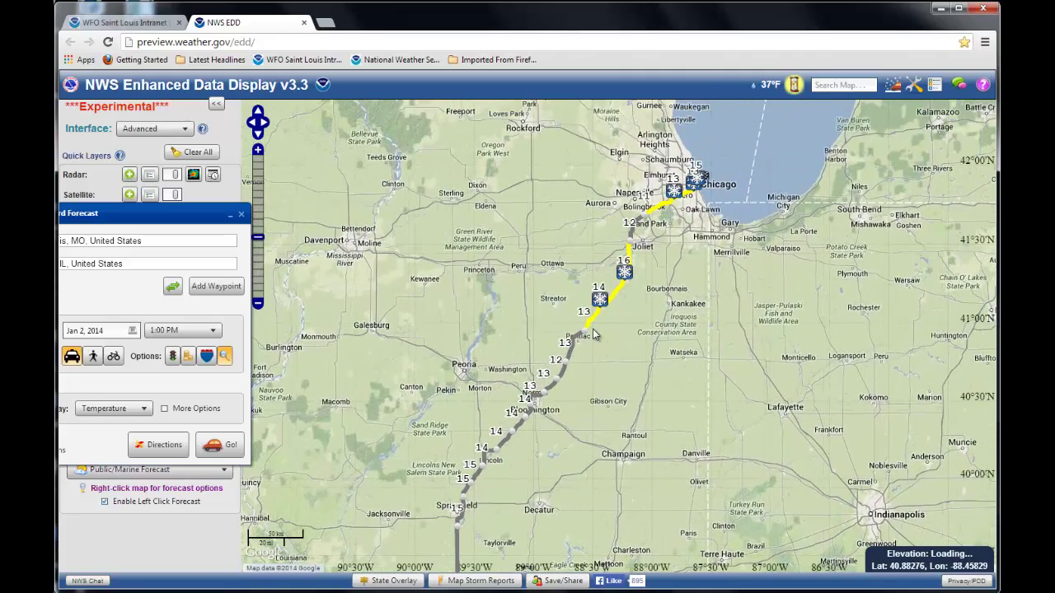
{"action": "mouse_move", "coordinate": [593, 324]}
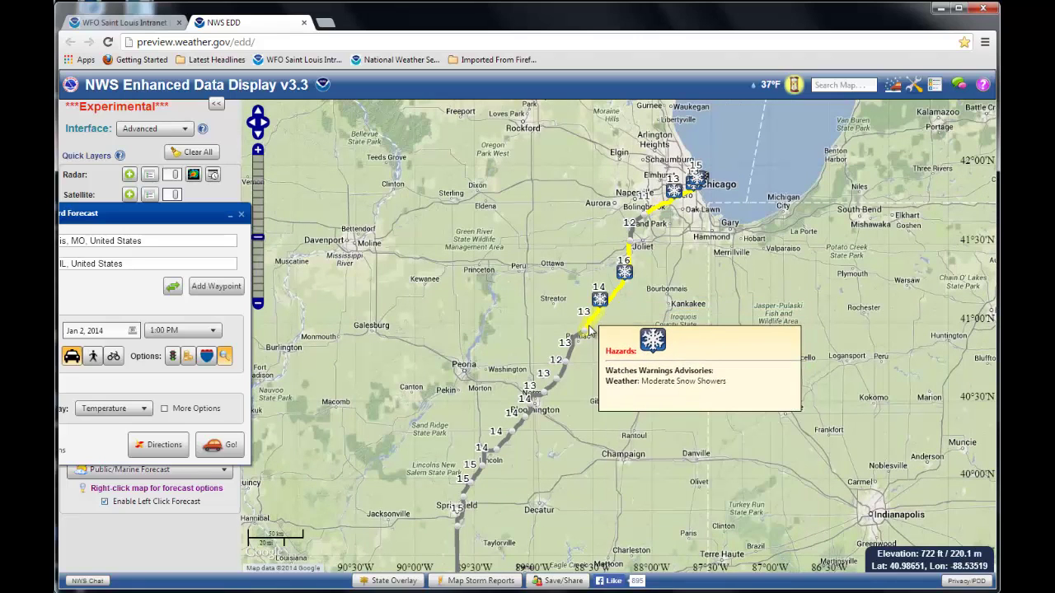
{"action": "mouse_move", "coordinate": [604, 305]}
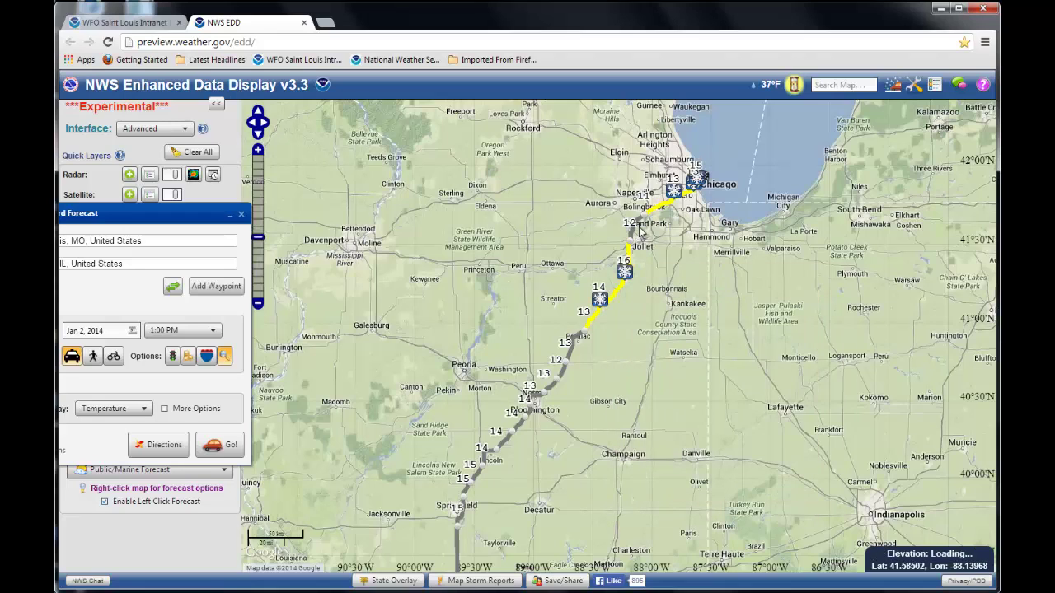
{"action": "mouse_move", "coordinate": [624, 272]}
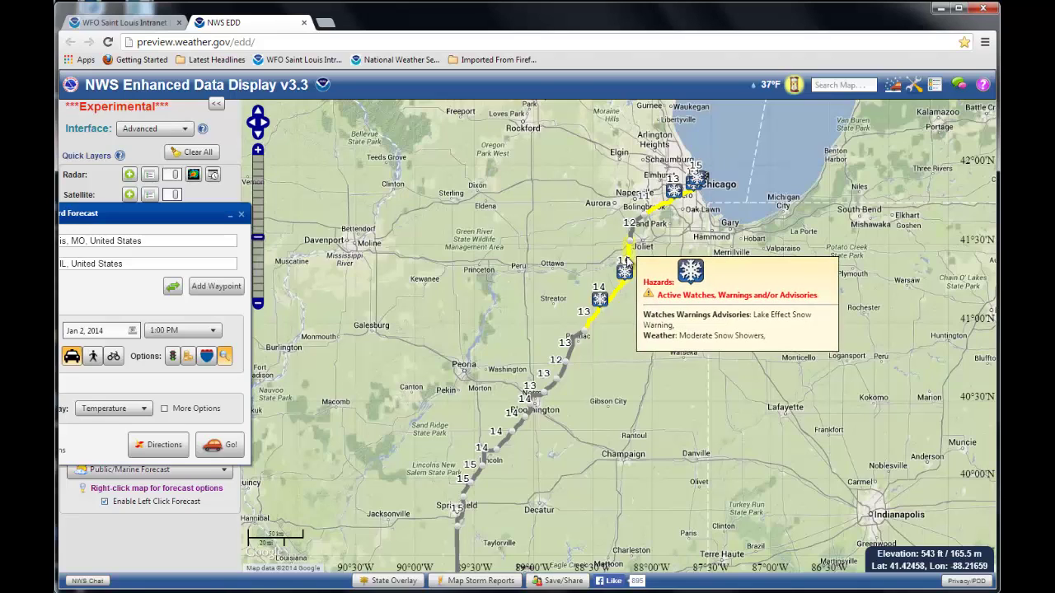
{"action": "left_click", "coordinate": [626, 272]}
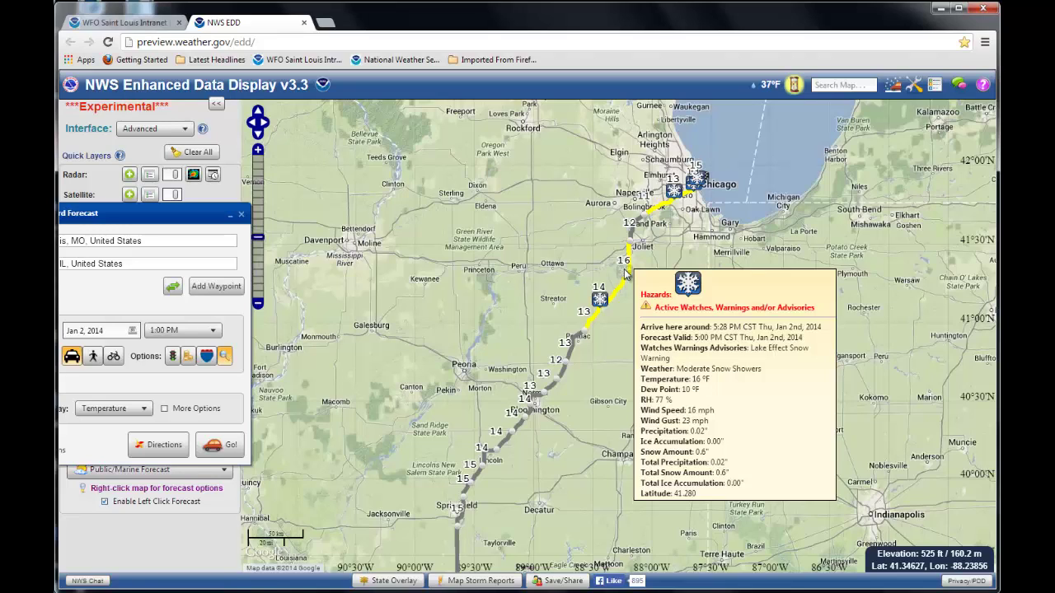
{"action": "mouse_move", "coordinate": [679, 195]}
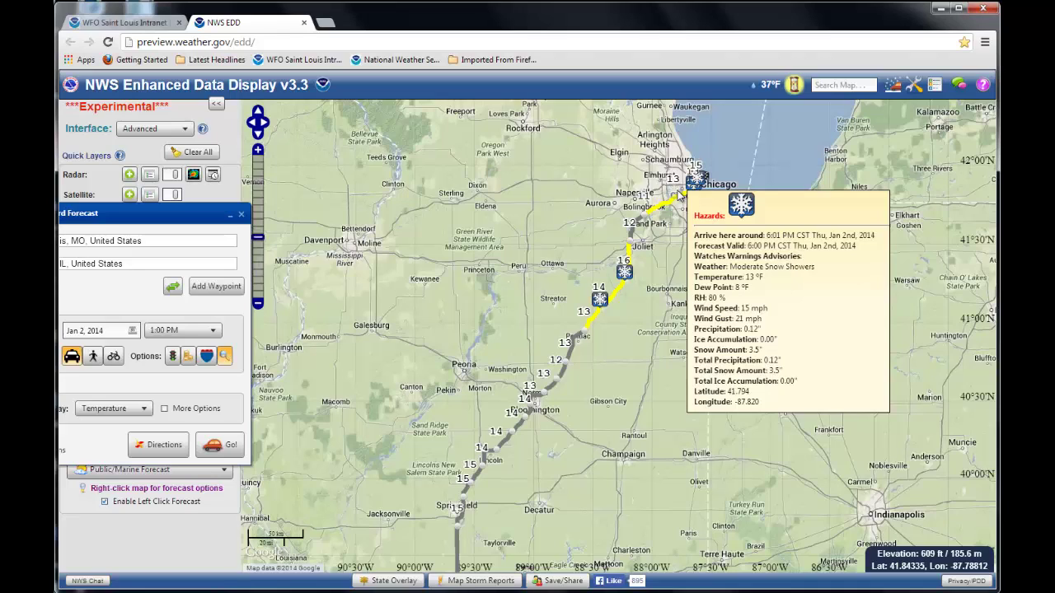
Change the destination from Chicago to Miami, FL for a 1,214 mi route, then move the panel aside
{"action": "left_click_drag", "start_coordinate": [275, 217], "coordinate": [579, 231]}
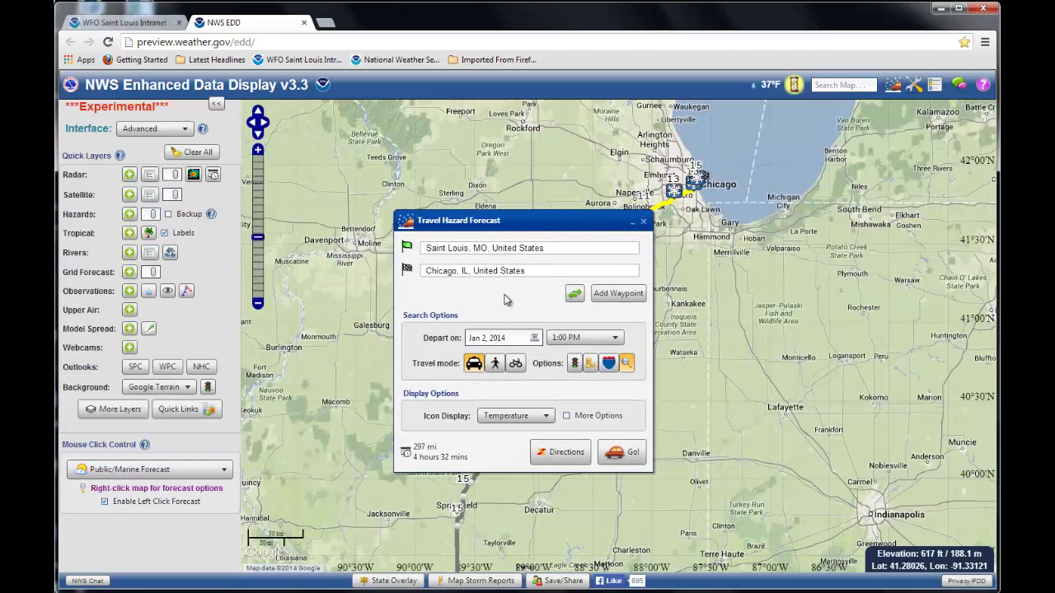
{"action": "left_click", "coordinate": [536, 272]}
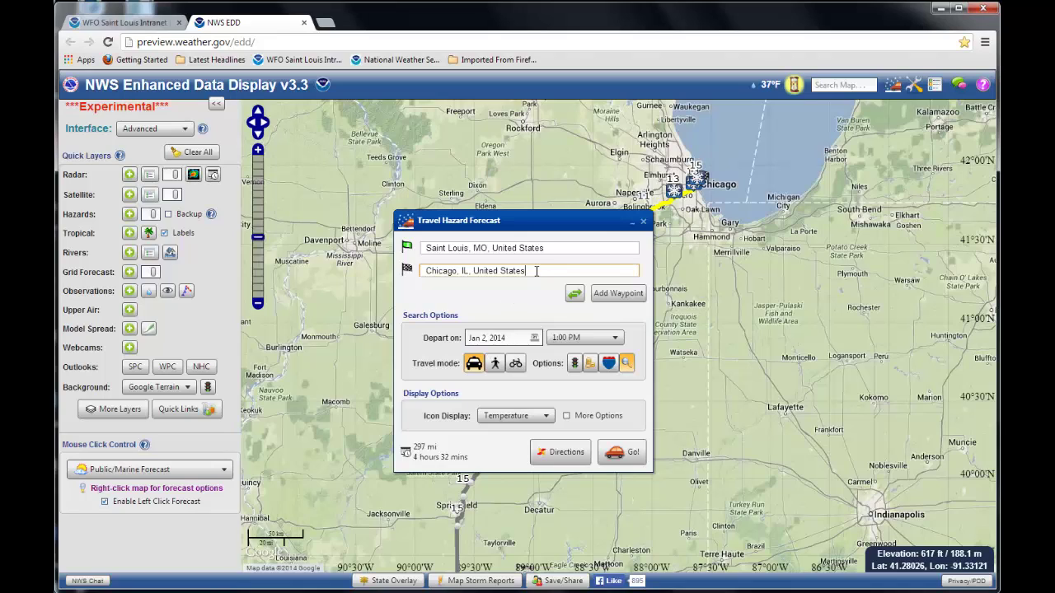
{"action": "key", "text": "BackSpace"}
{"action": "key", "text": "BackSpace"}
{"action": "key", "text": "BackSpace"}
{"action": "key", "text": "BackSpace"}
{"action": "key", "text": "BackSpace"}
{"action": "key", "text": "BackSpace"}
{"action": "key", "text": "BackSpace"}
{"action": "key", "text": "BackSpace"}
{"action": "key", "text": "BackSpace"}
{"action": "key", "text": "BackSpace"}
{"action": "key", "text": "BackSpace"}
{"action": "key", "text": "BackSpace"}
{"action": "key", "text": "BackSpace"}
{"action": "key", "text": "BackSpace"}
{"action": "key", "text": "BackSpace"}
{"action": "key", "text": "BackSpace"}
{"action": "key", "text": "BackSpace"}
{"action": "key", "text": "BackSpace"}
{"action": "key", "text": "BackSpace"}
{"action": "key", "text": "BackSpace"}
{"action": "type", "text": "Miami"}
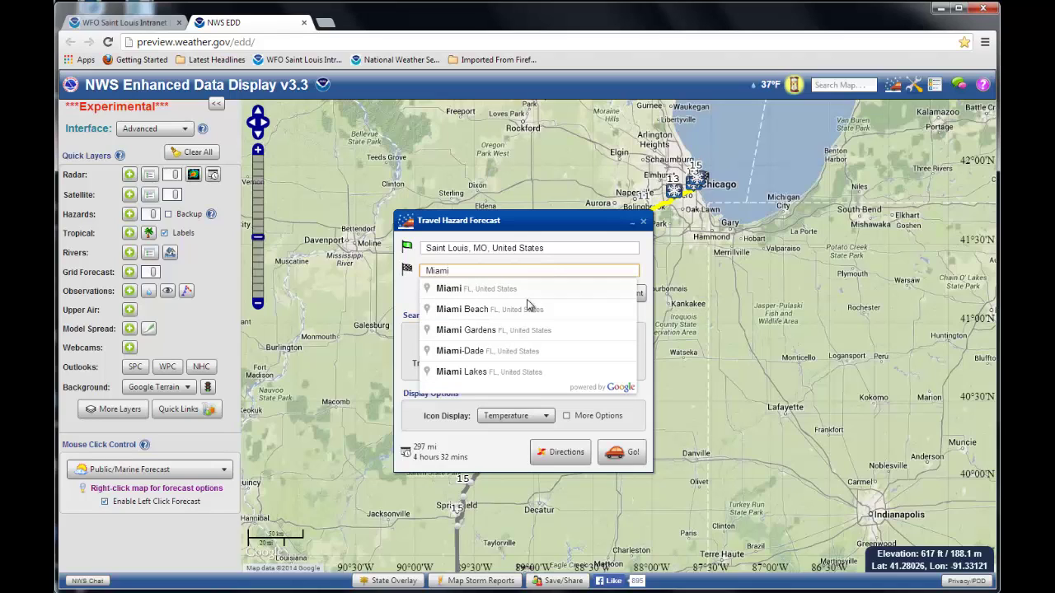
{"action": "left_click", "coordinate": [526, 296]}
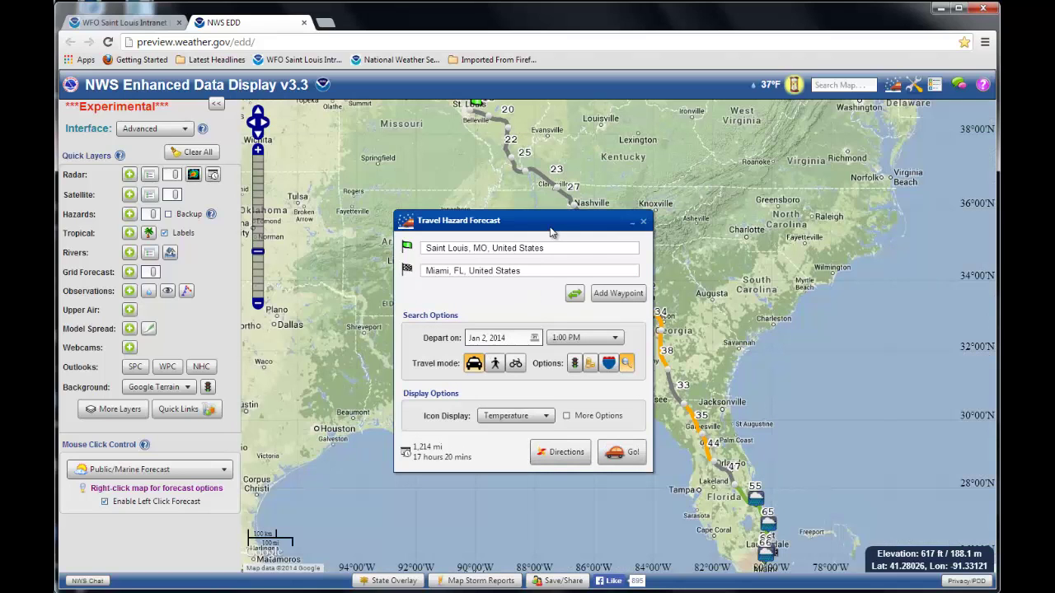
{"action": "left_click_drag", "start_coordinate": [551, 230], "coordinate": [104, 262]}
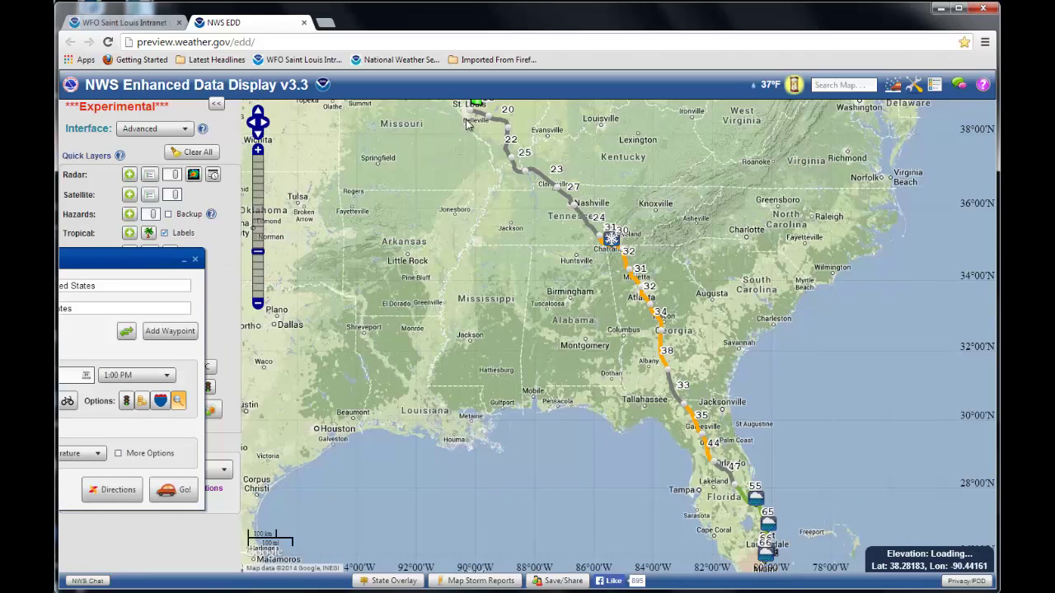
Read forecasts along the Saint Louis–Miami route, 20 to 55 degrees, and pan to fit the whole route
{"action": "mouse_move", "coordinate": [470, 116]}
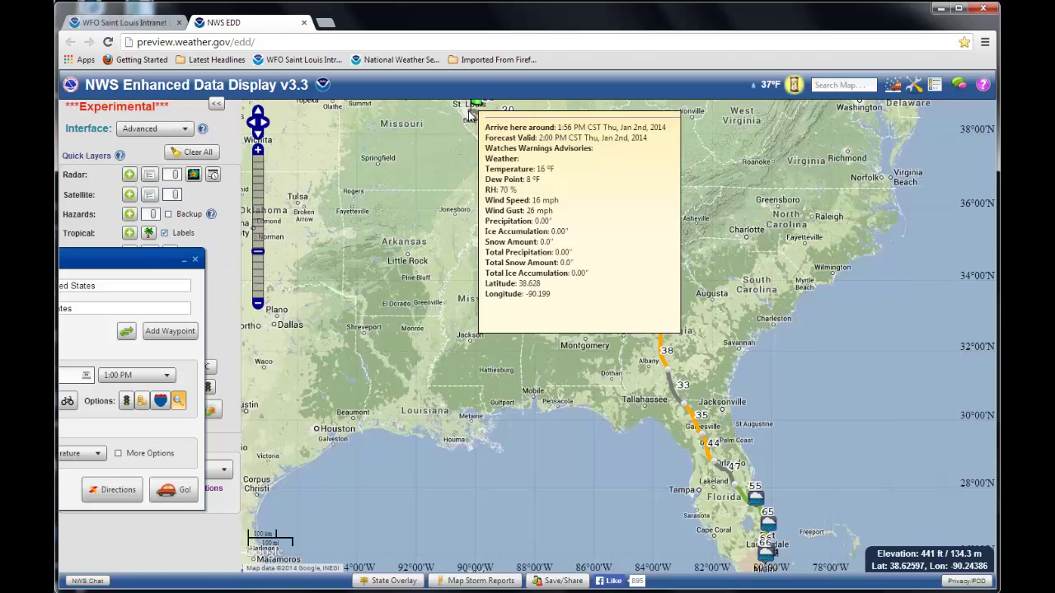
{"action": "mouse_move", "coordinate": [530, 217]}
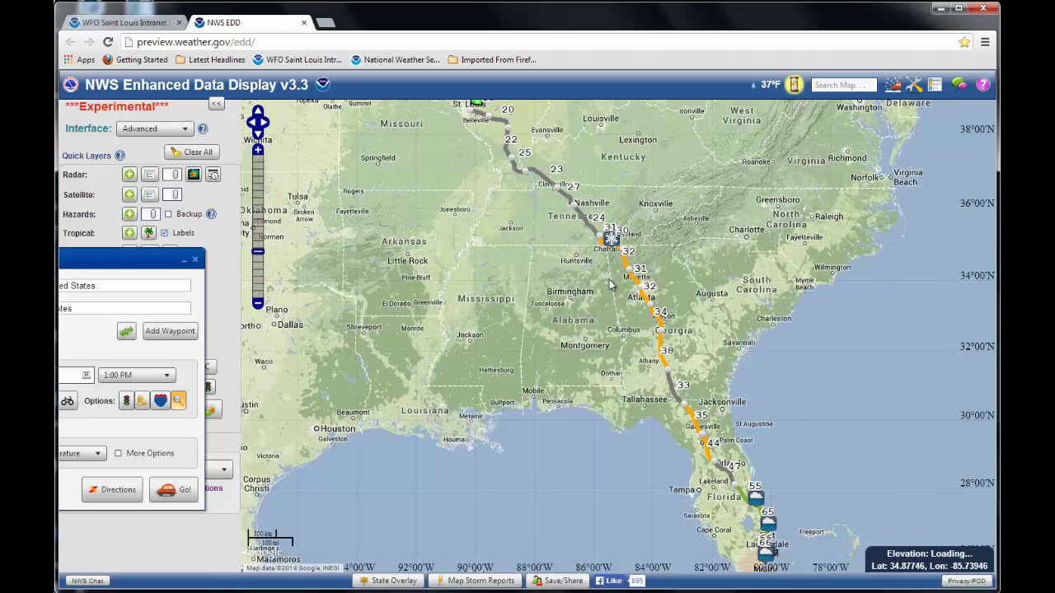
{"action": "mouse_move", "coordinate": [604, 242]}
{"action": "mouse_move", "coordinate": [627, 272]}
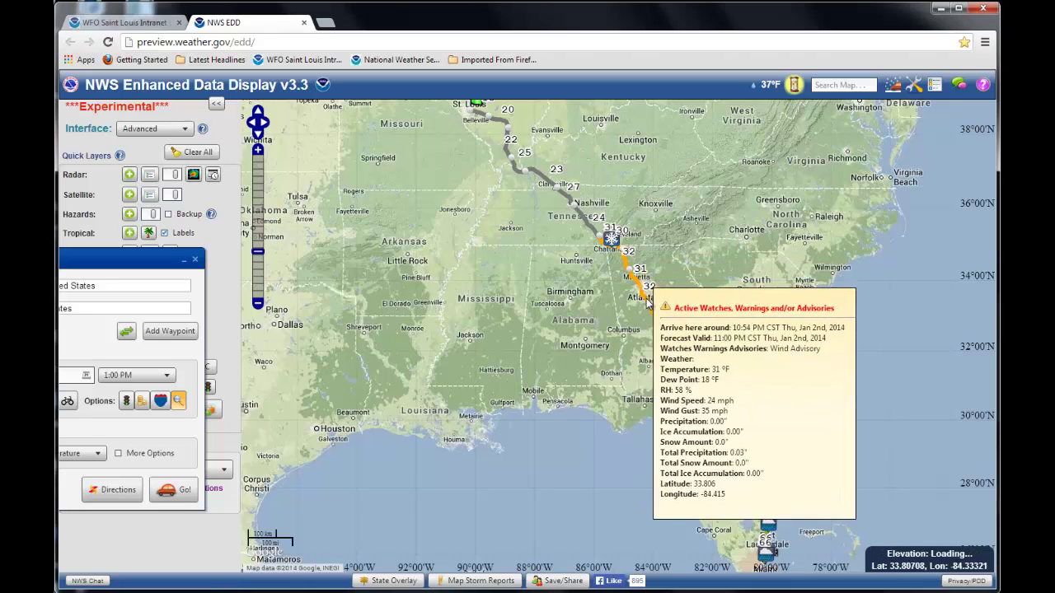
{"action": "mouse_move", "coordinate": [666, 347]}
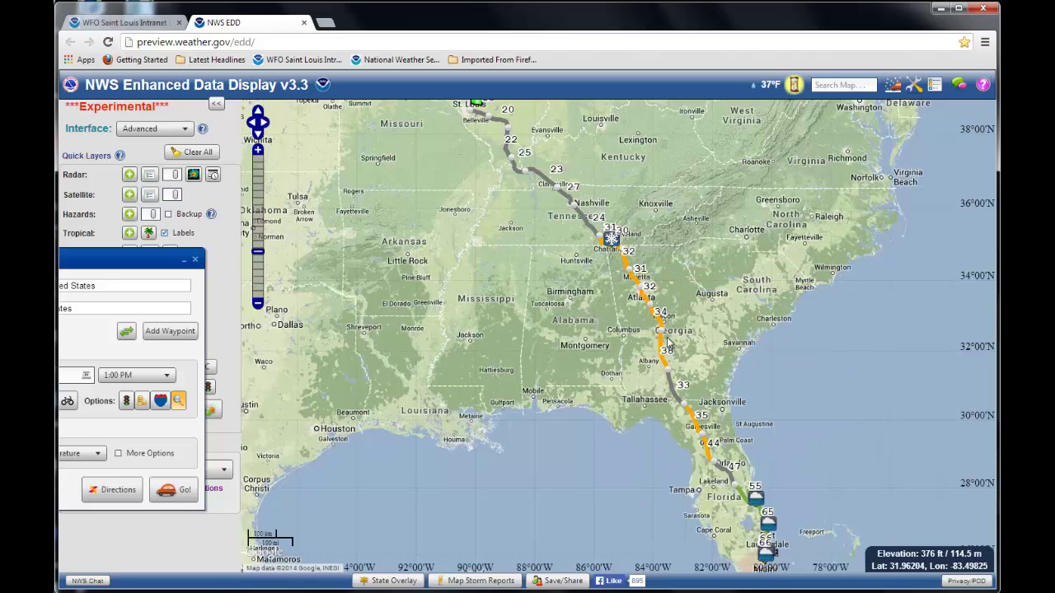
{"action": "mouse_move", "coordinate": [658, 318]}
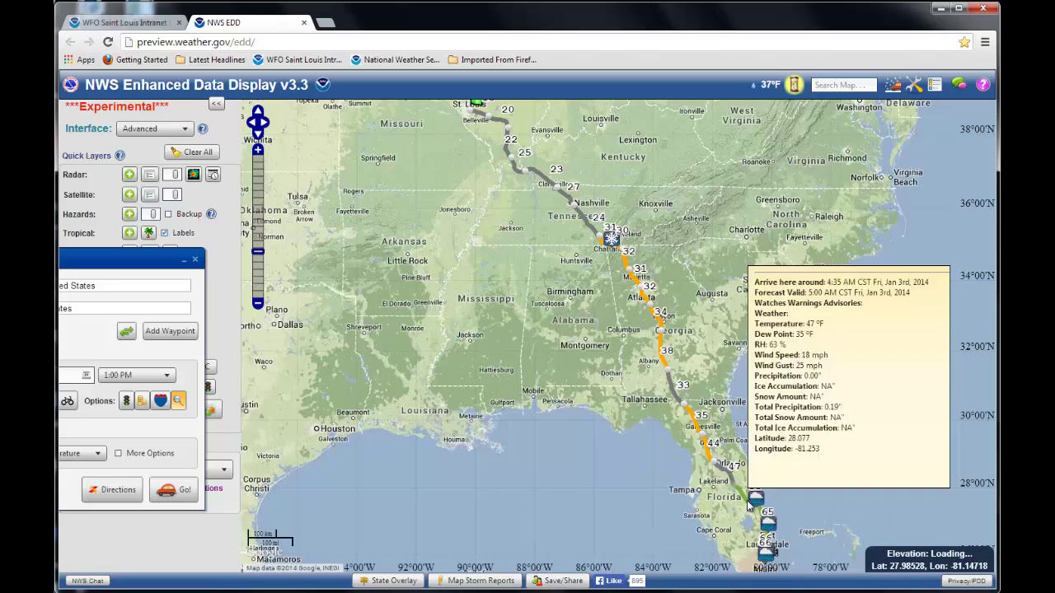
{"action": "mouse_move", "coordinate": [748, 505]}
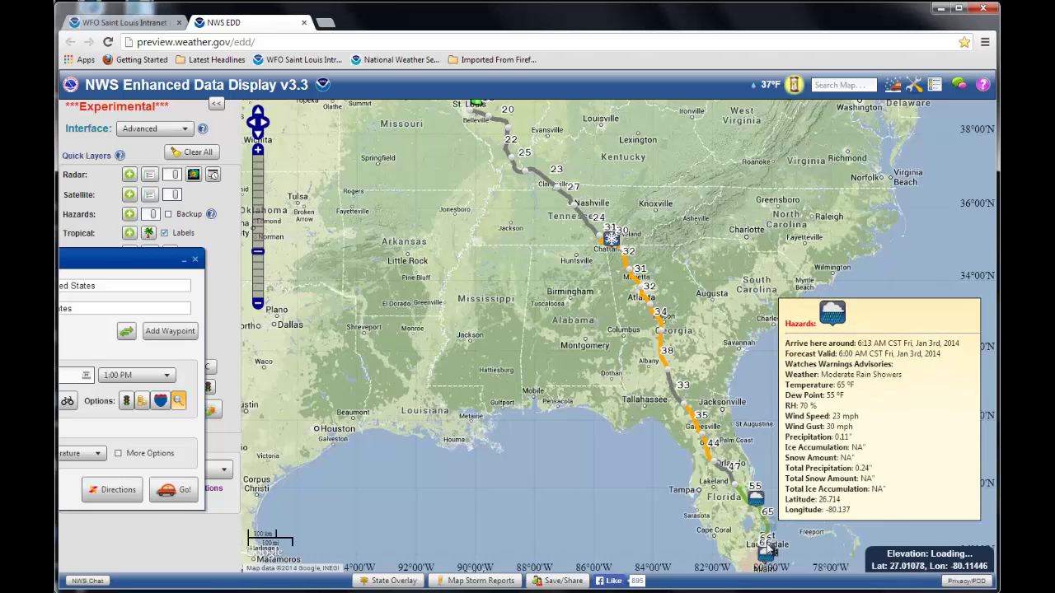
{"action": "mouse_move", "coordinate": [766, 555]}
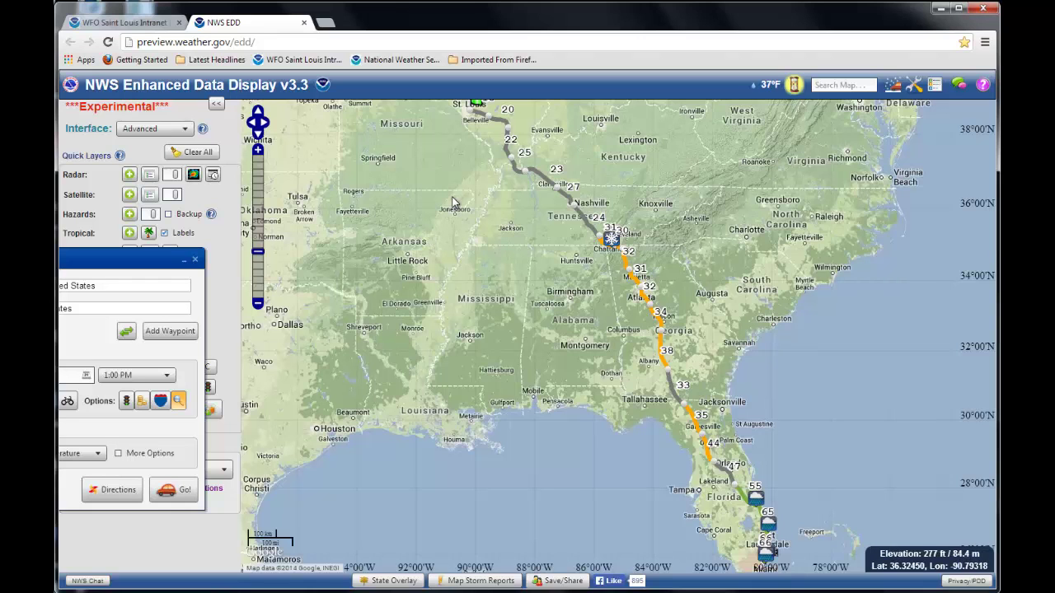
{"action": "left_click_drag", "start_coordinate": [449, 214], "coordinate": [495, 276]}
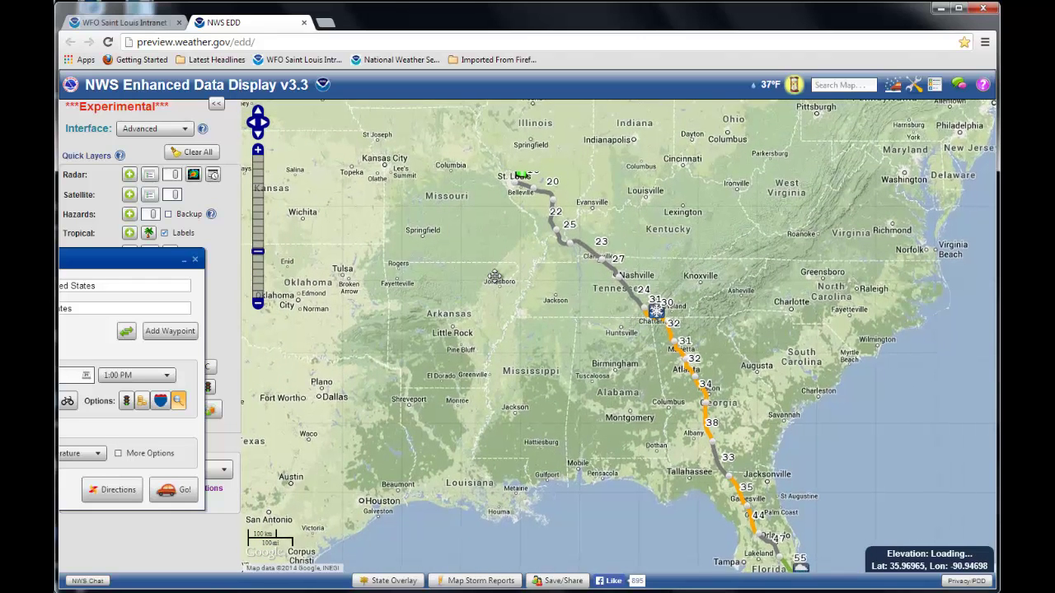